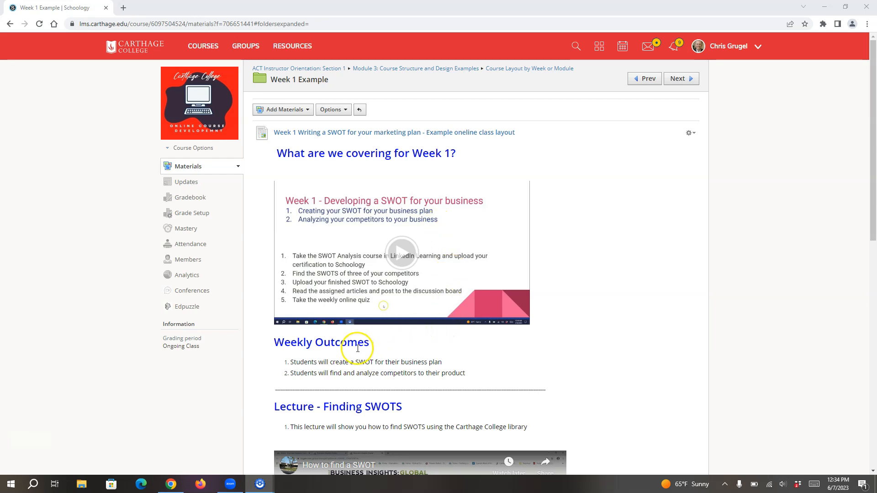
Save a copy of the Week 1 SWOT marketing plan page to the Home collection in resources, without a folder
scroll(873, 215, "down", 1)
left_click_drag(874, 215, 874, 184)
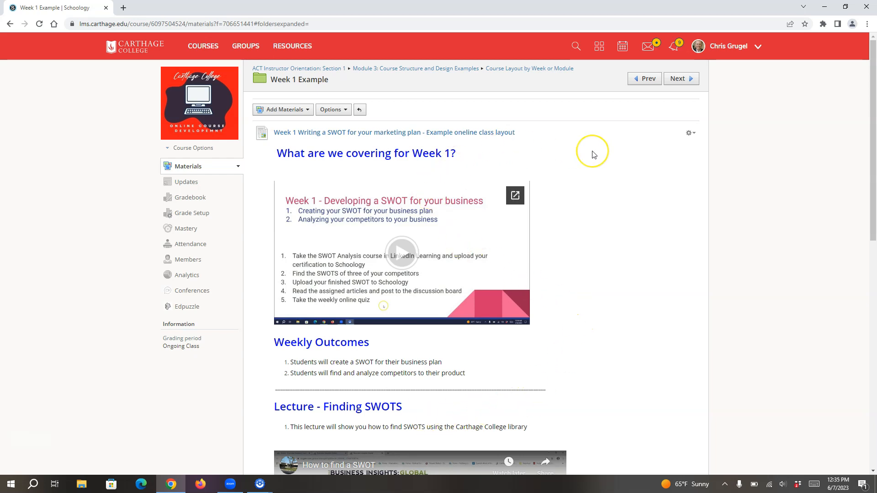
left_click(690, 133)
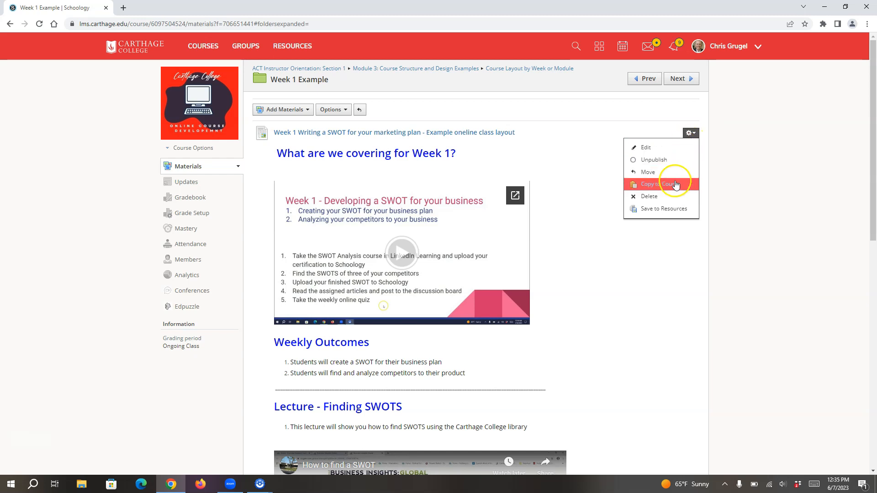
left_click(665, 209)
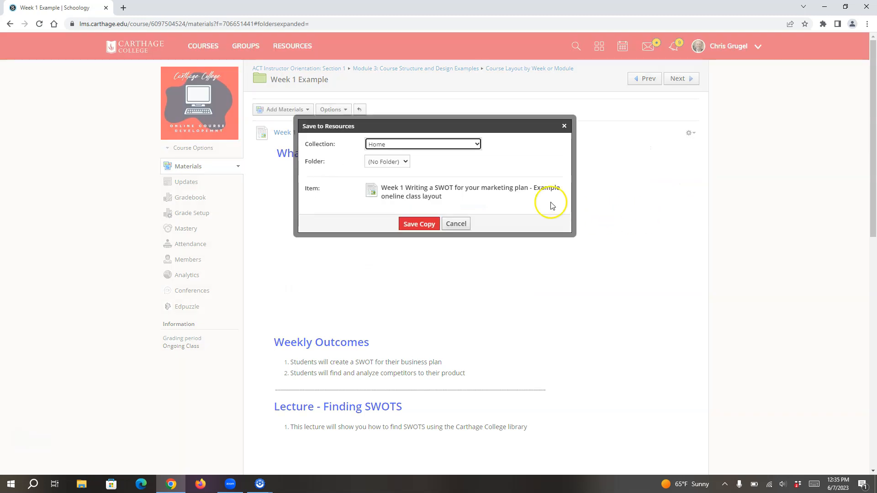
left_click(418, 225)
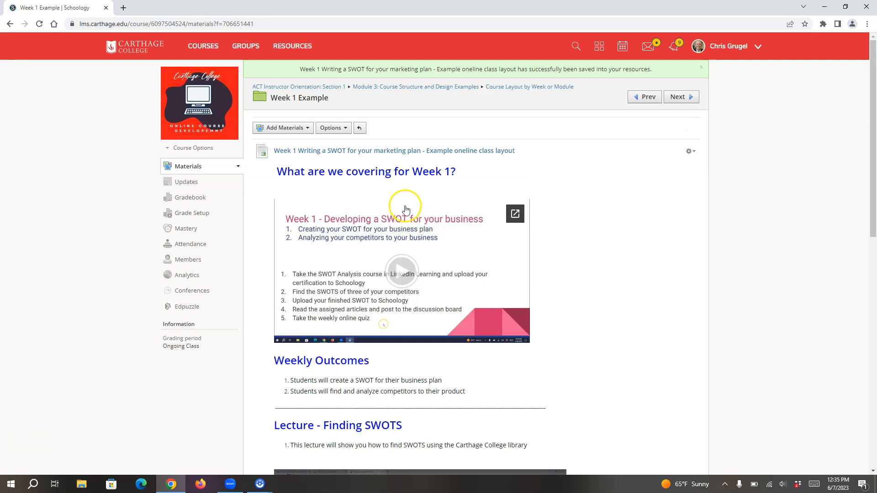
Open the saved Week 1 page from the Home collection of the personal resources for editing
left_click(296, 51)
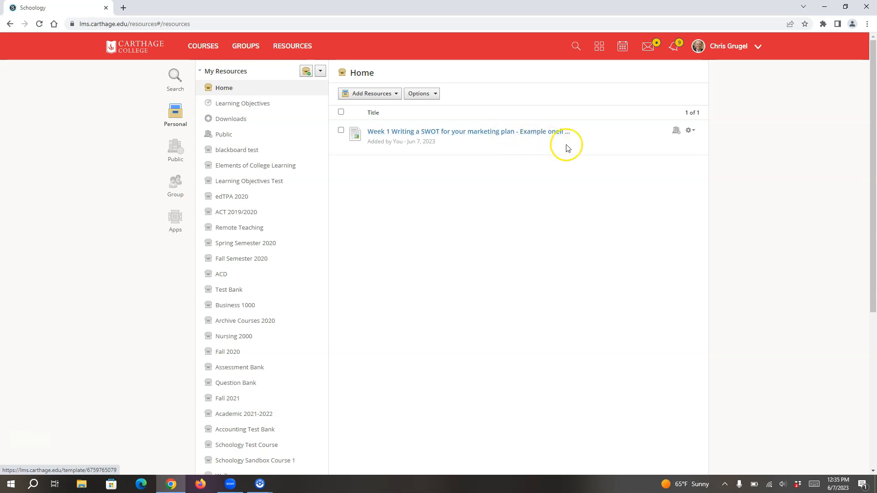
left_click(690, 131)
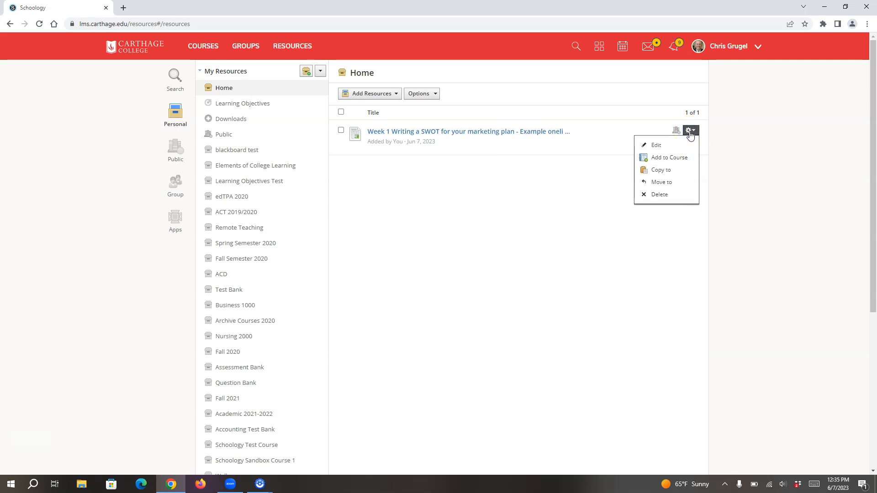
left_click(666, 144)
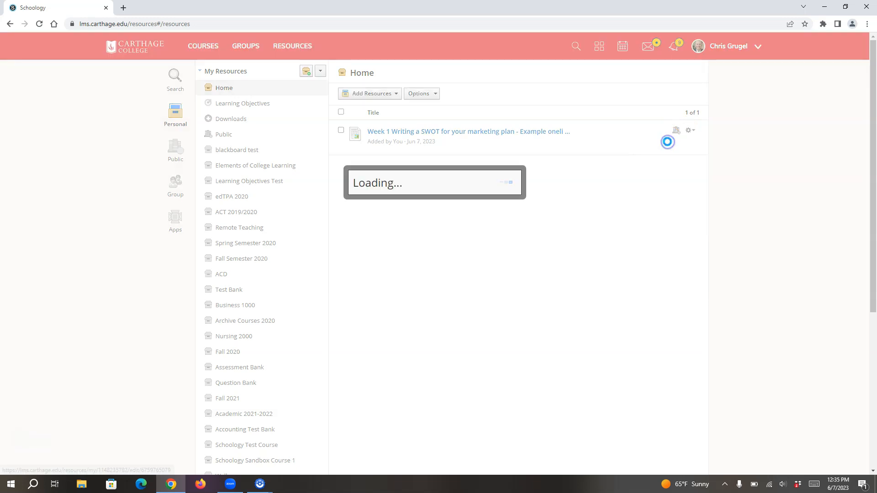
left_click(639, 184)
Delete the embedded overview video above the Weekly Outcomes heading in the template
left_click_drag(601, 157, 605, 170)
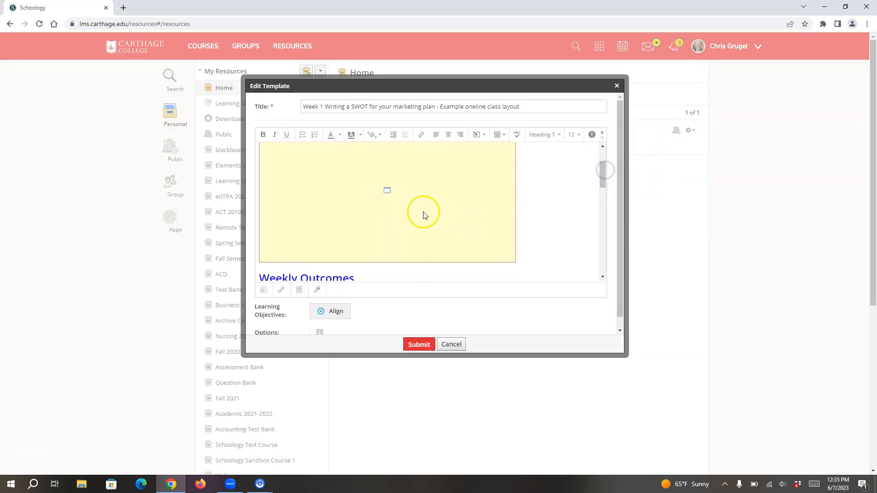
left_click(439, 201)
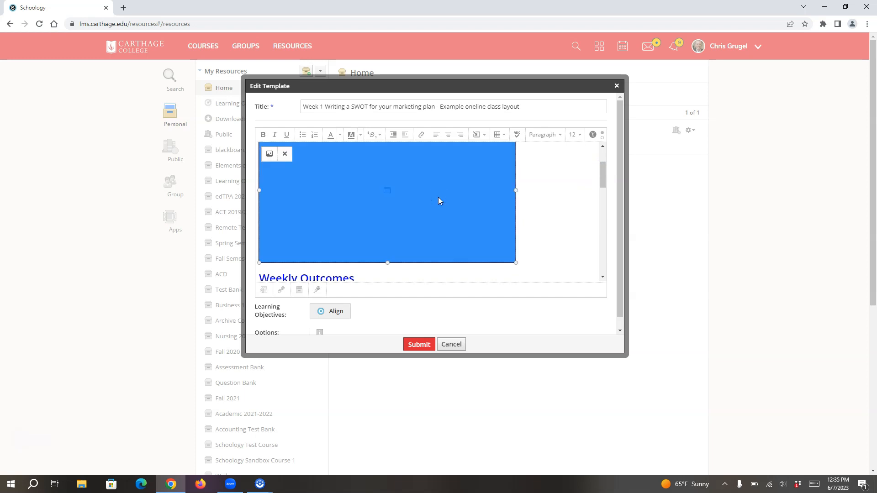
scroll(438, 201, "down", 3)
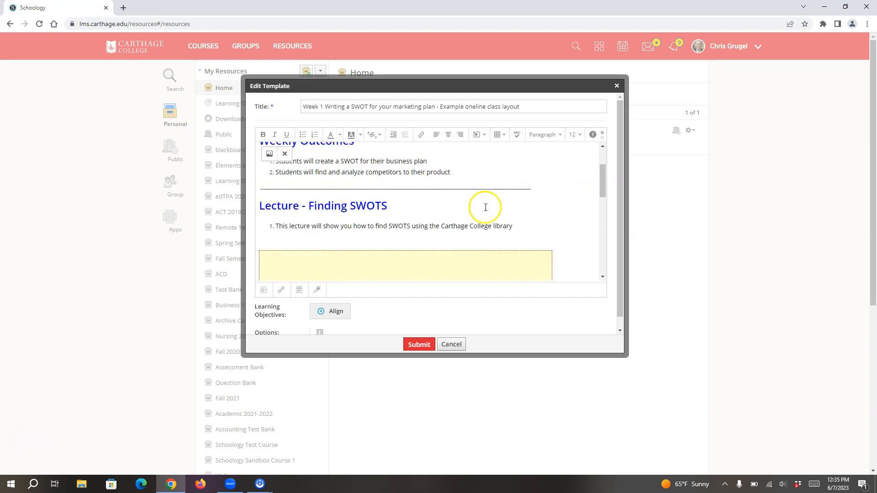
Replace the two Weekly Outcomes entries with the placeholders "Outcome 1" and "Outcome 2"
left_click_drag(604, 188, 602, 182)
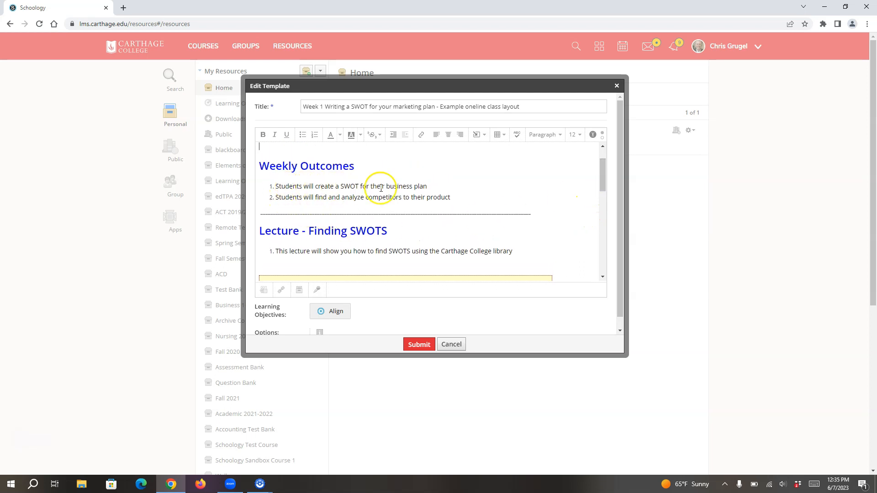
left_click(432, 187)
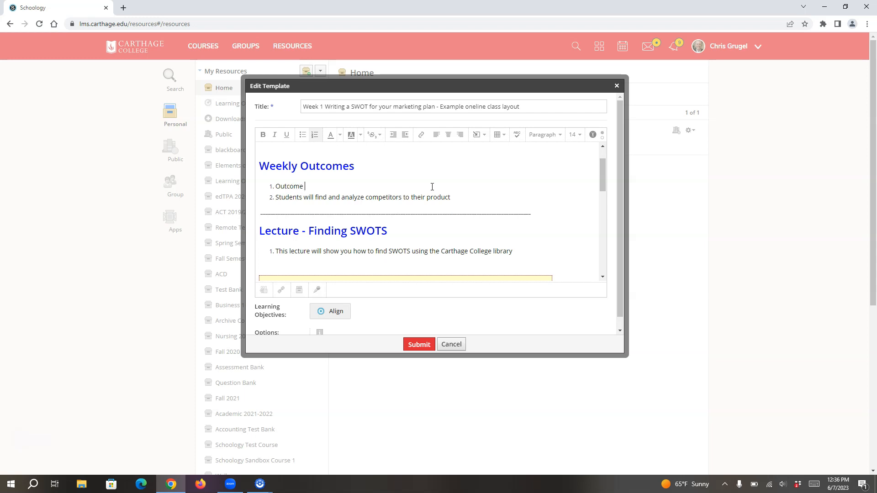
left_click(453, 199)
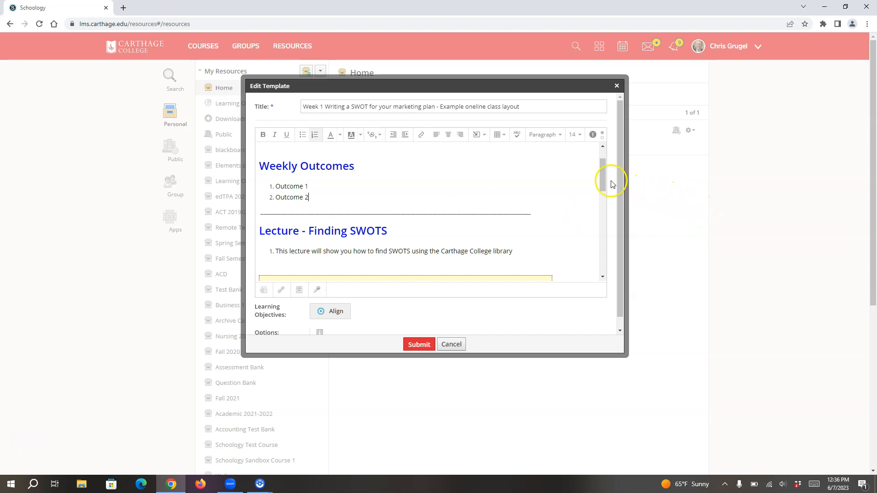
Replace the remaining content with placeholders Lecture 1–2, Reading 1–2 and Assignment 1–4, shorten the lecture heading to "Lecture", and save the template
left_click_drag(603, 172, 607, 244)
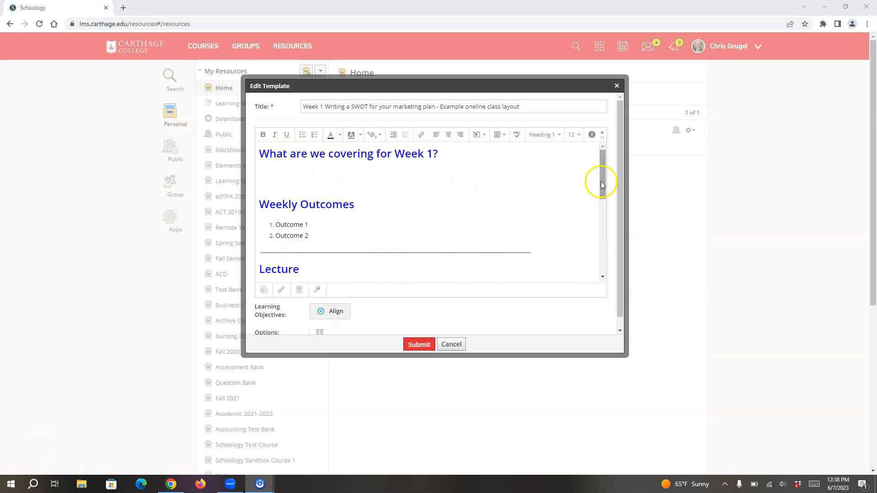
left_click_drag(600, 174, 589, 246)
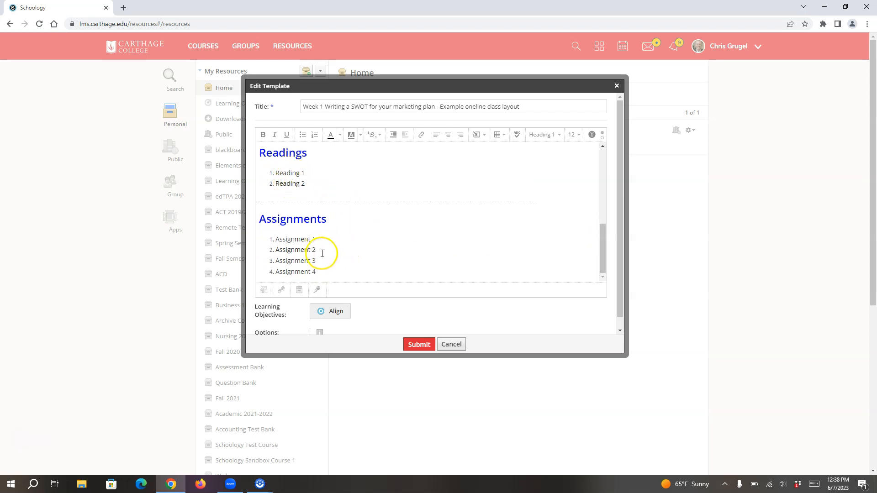
left_click(419, 345)
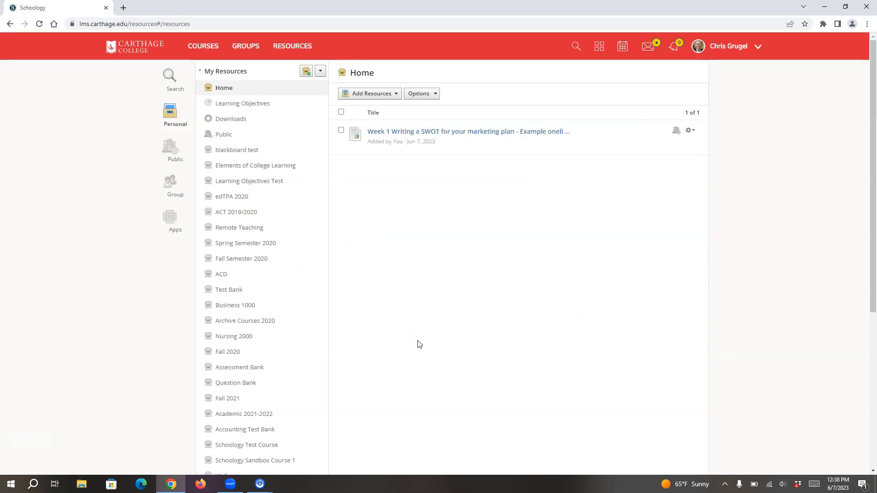
Return to the course's "Course Layout by Week or Module" folder and create a folder titled "Week 2" in it
left_click(10, 25)
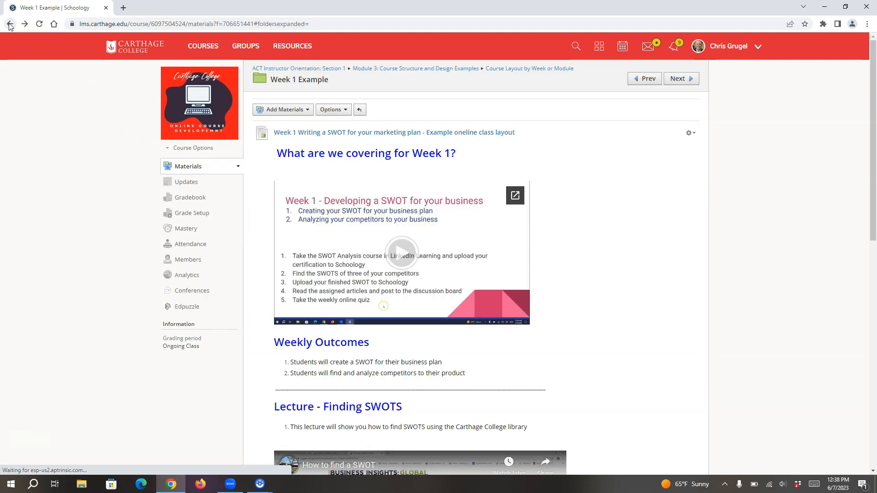
left_click(525, 69)
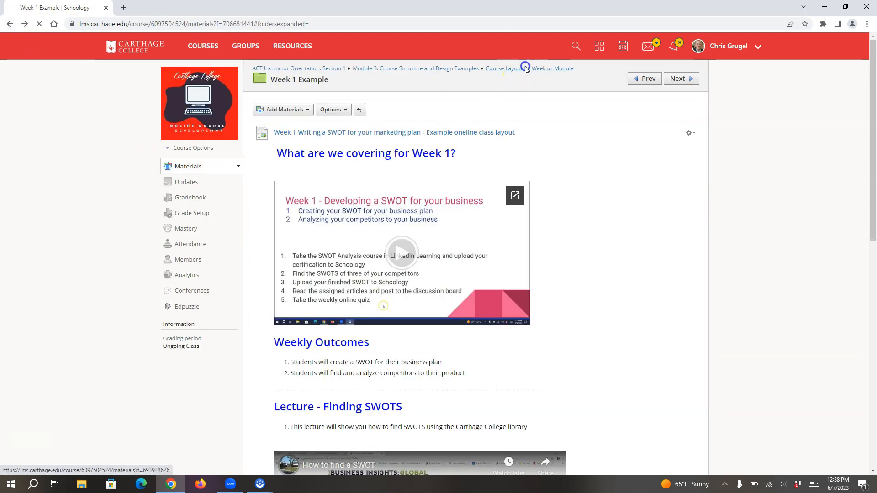
left_click(287, 111)
left_click(289, 121)
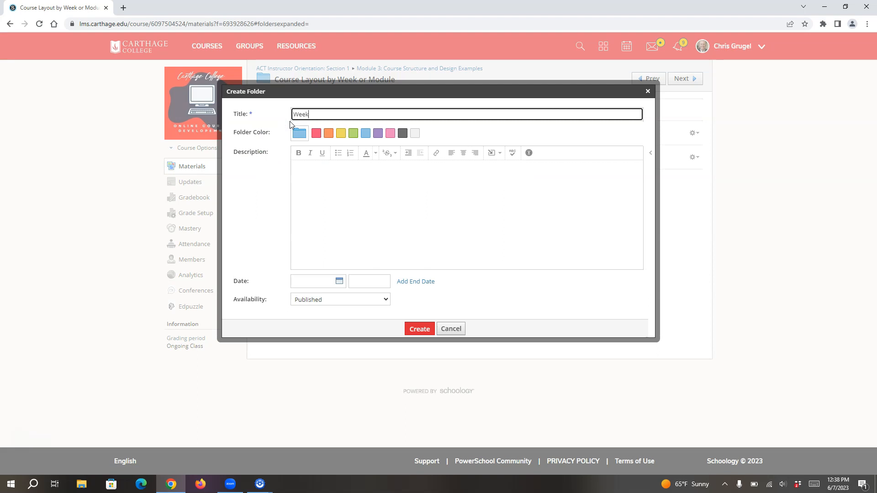
left_click(419, 329)
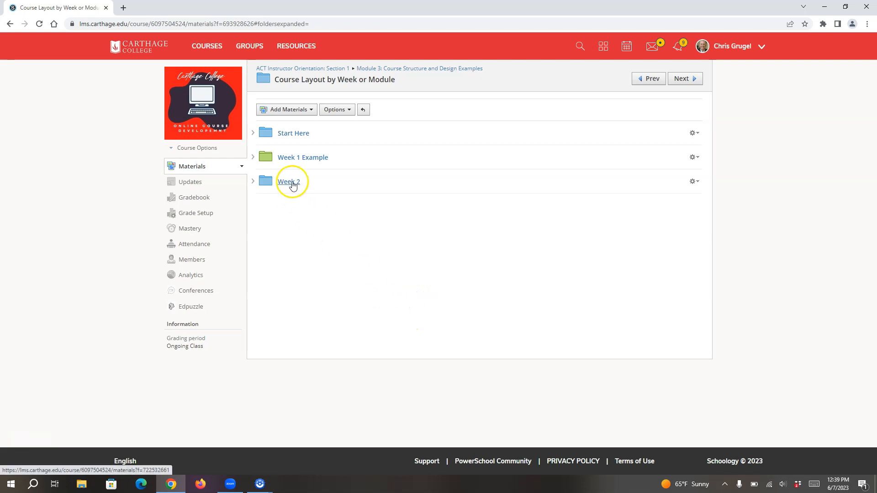
Import the saved Week 1 template from the Home resources into the Week 2 folder
left_click(292, 182)
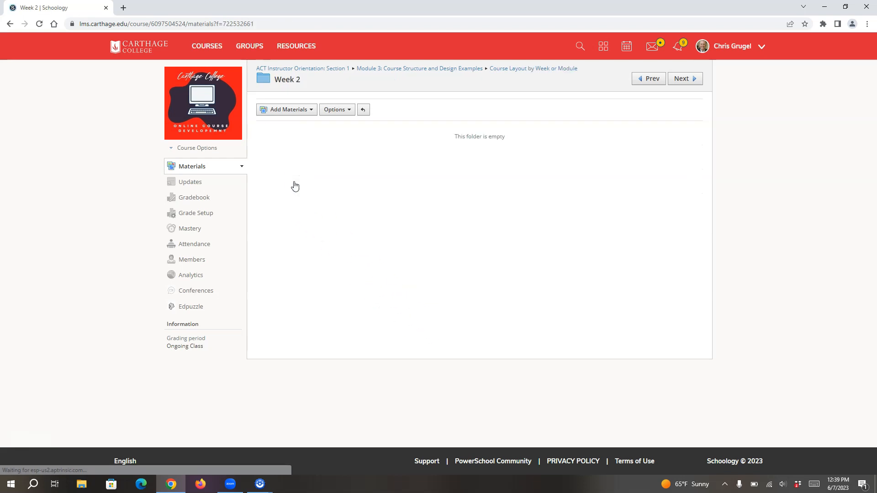
left_click(287, 110)
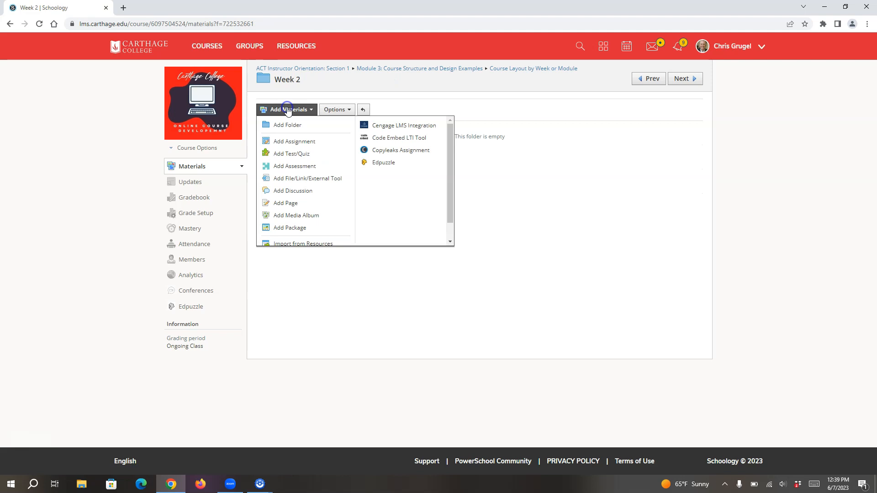
left_click_drag(451, 180, 451, 190)
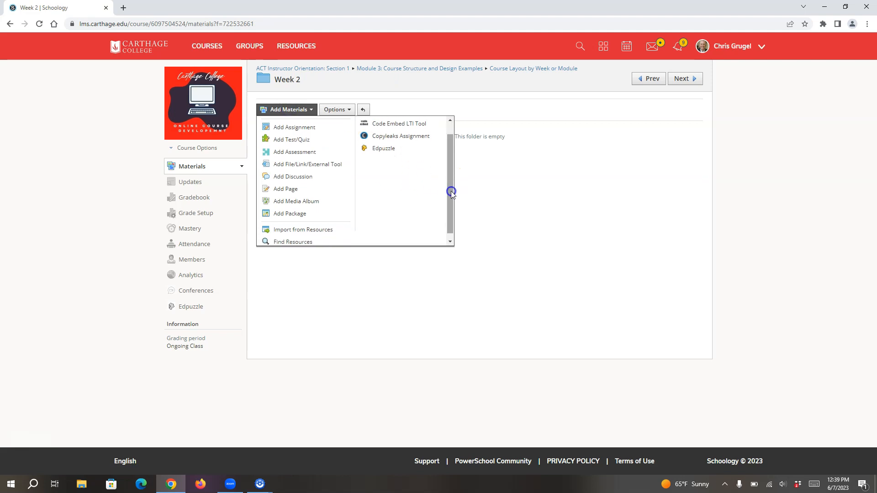
left_click(313, 234)
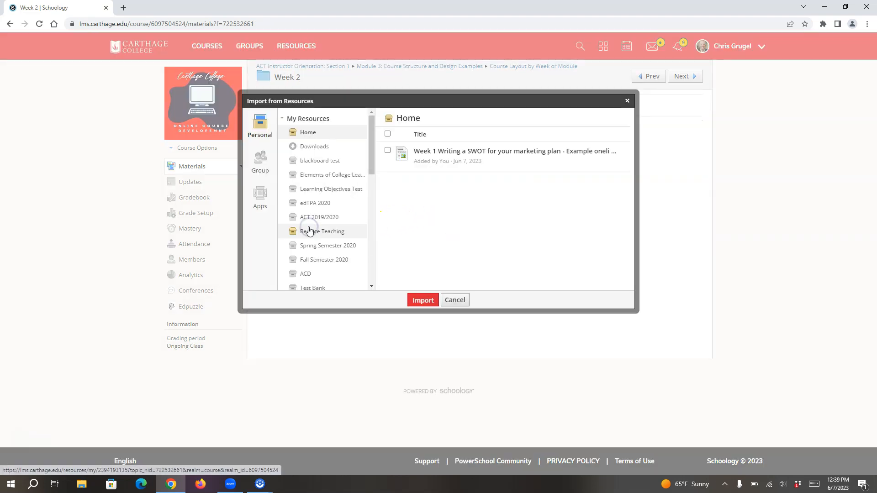
left_click(388, 150)
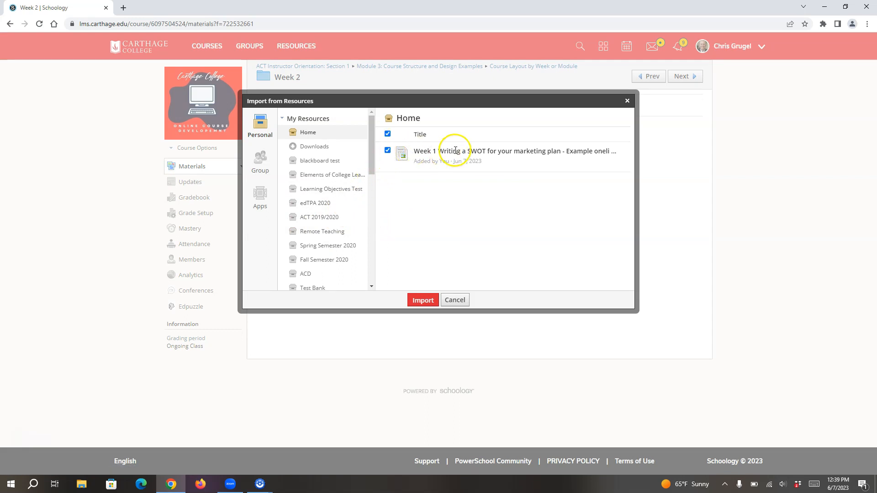
left_click(423, 300)
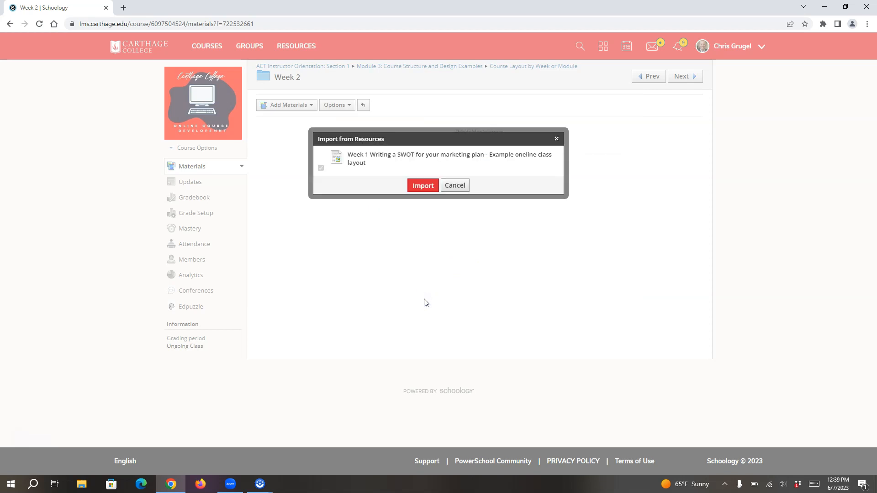
left_click(423, 185)
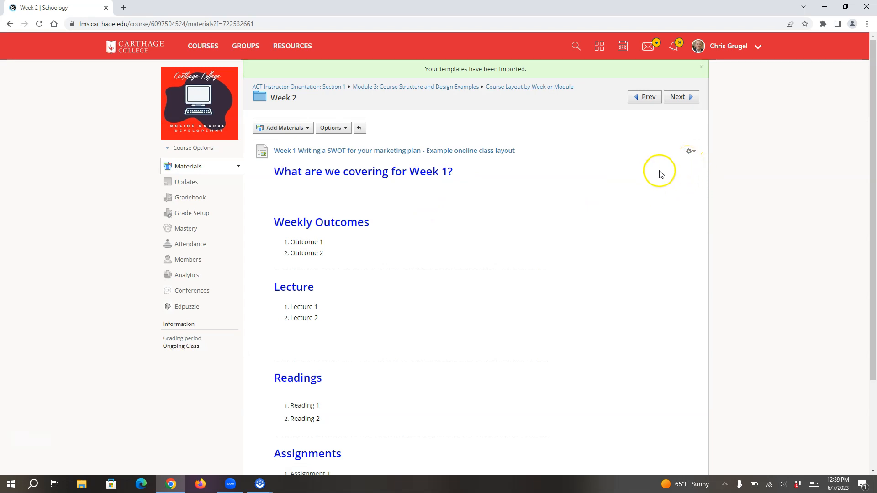
Edit the imported page and change its title to "Week 2 Business Plan"
left_click(690, 152)
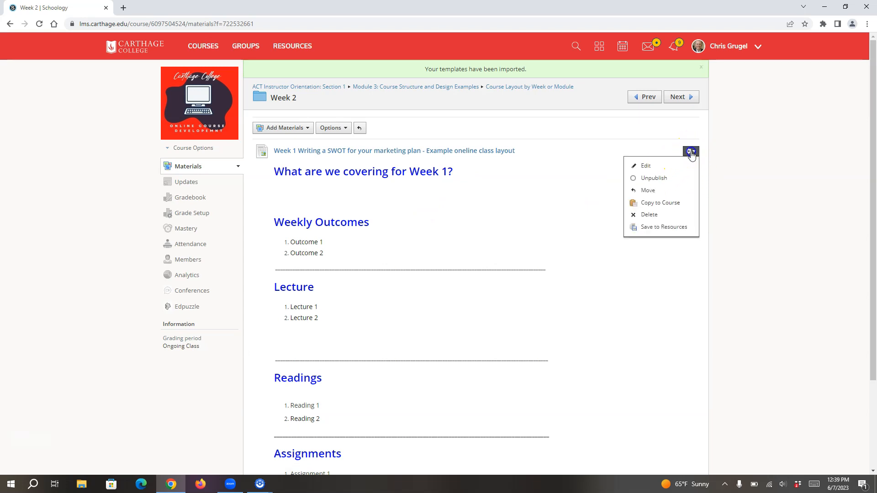
left_click(666, 168)
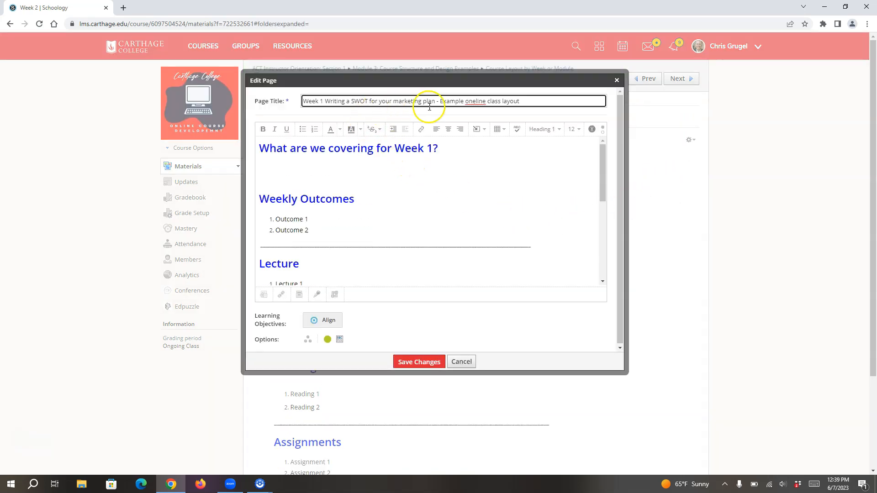
left_click(323, 102)
key("BackSpace")
type("2")
type("-")
left_click(524, 100)
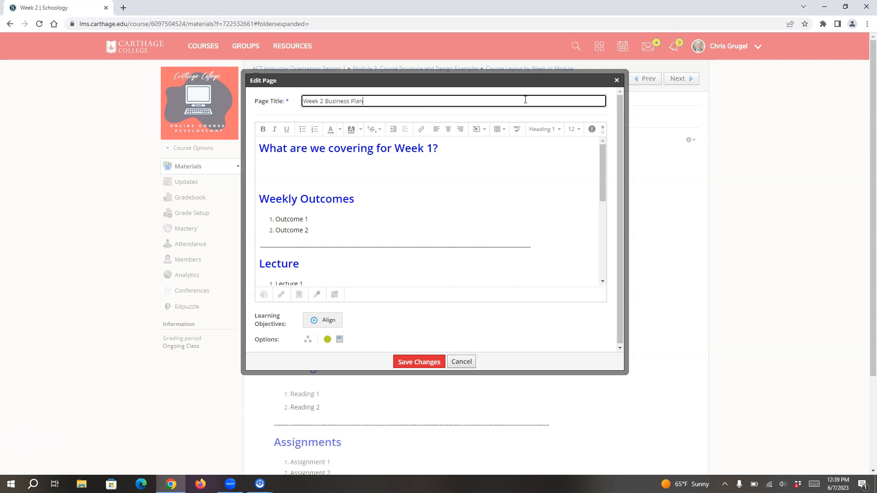
Change the page's main heading to "What are we covering for Week 2?" and save the changes
double_click(432, 148)
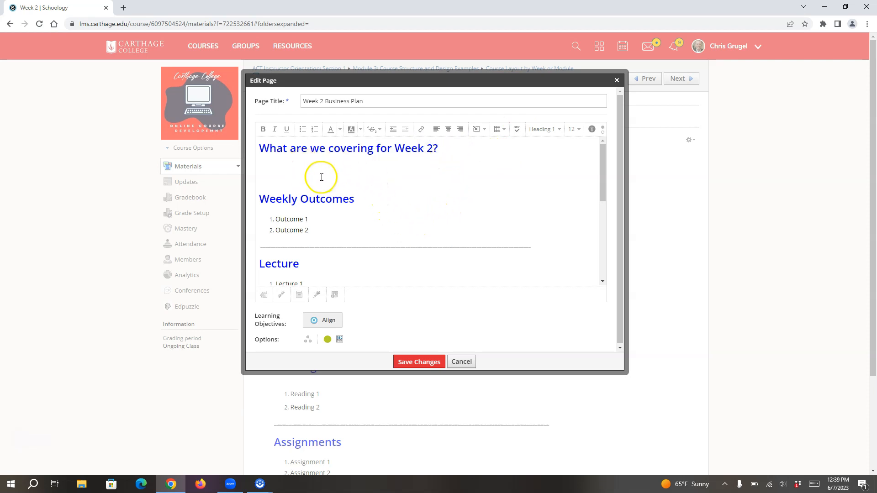
left_click_drag(601, 169, 618, 247)
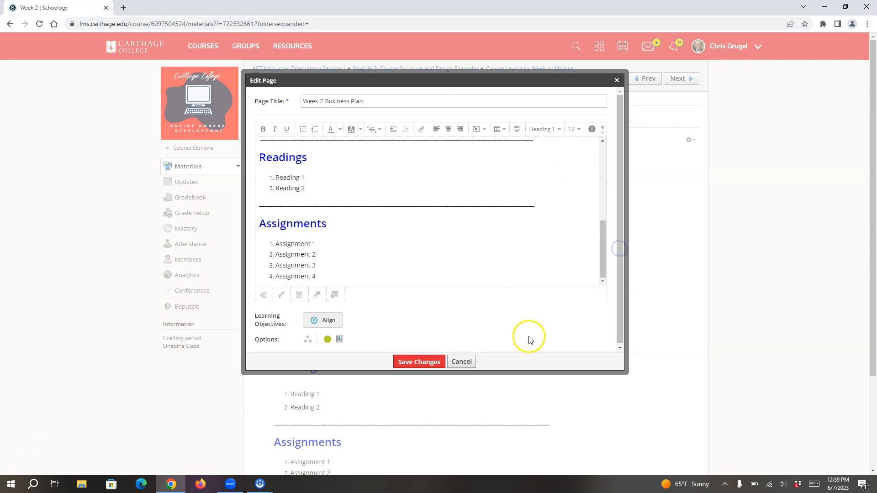
left_click(430, 364)
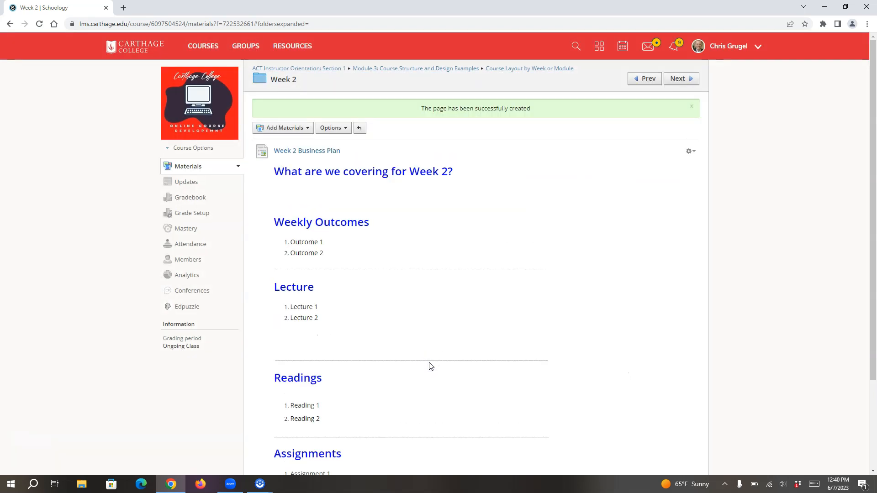